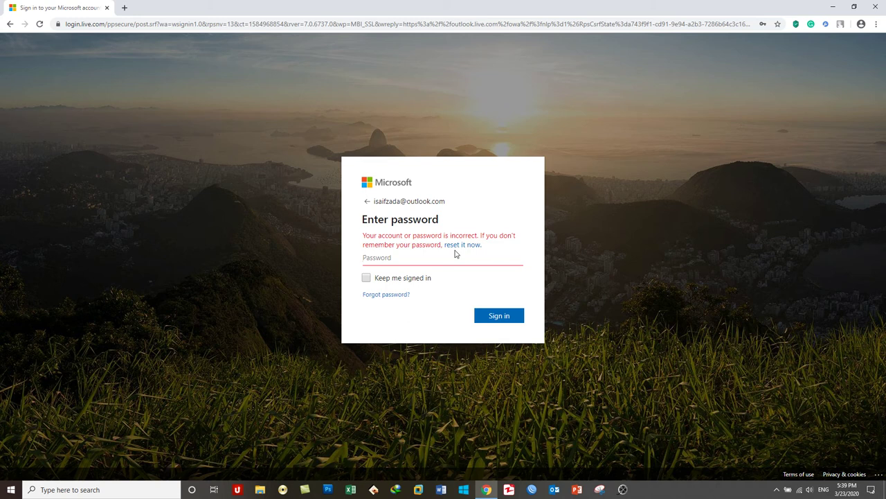
Enter the account password and sign in, landing in the Outlook.com Inbox
text(••••••••••)
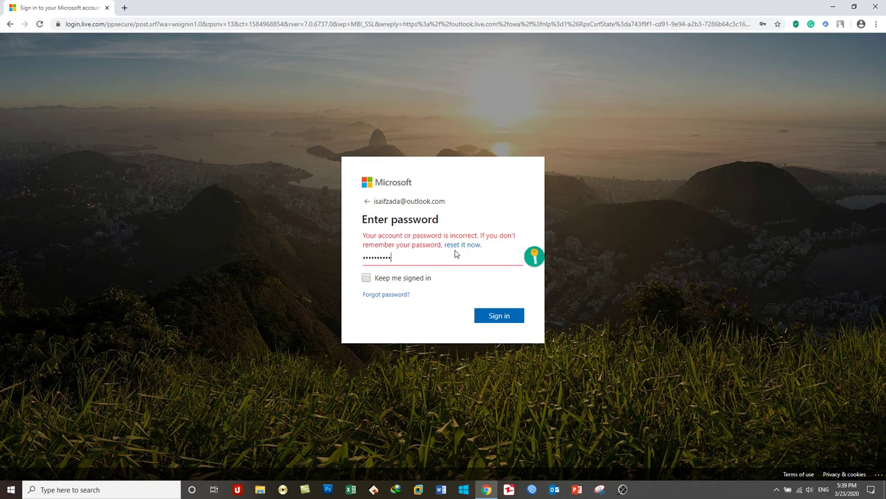
text(•••)
click(493, 317)
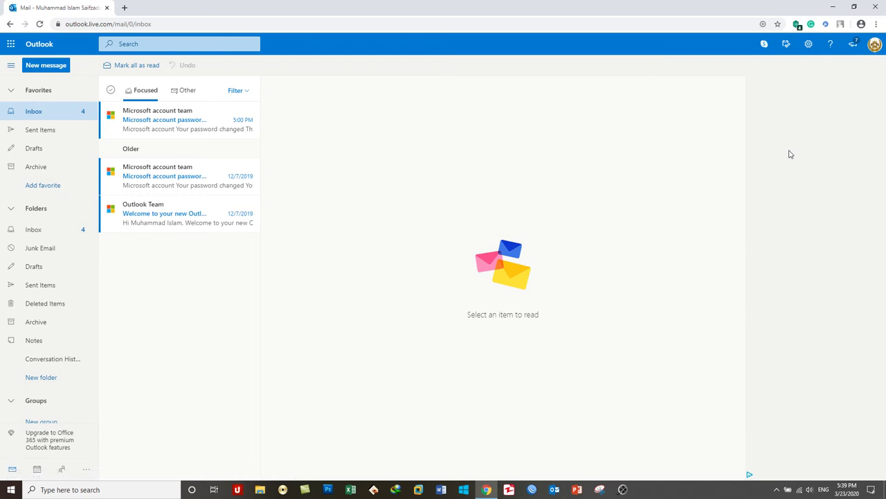
Go to the Microsoft account Home page from the profile menu's My account and scroll to Security
click(875, 46)
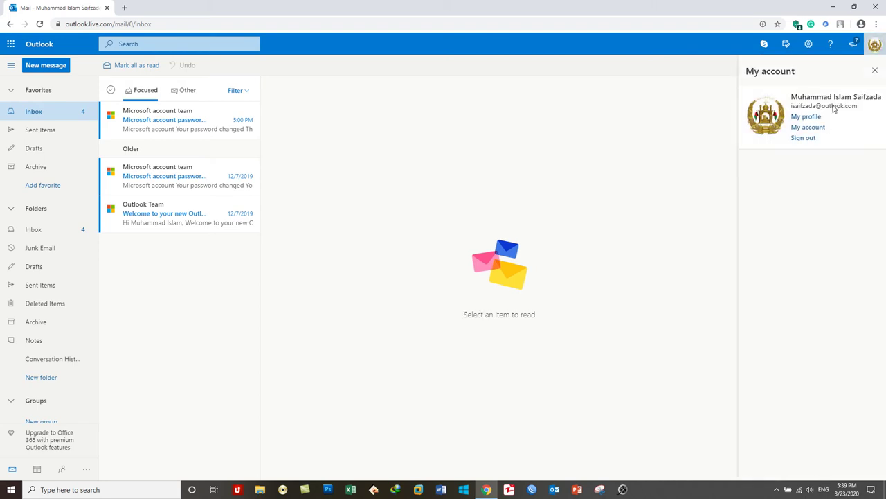
click(821, 130)
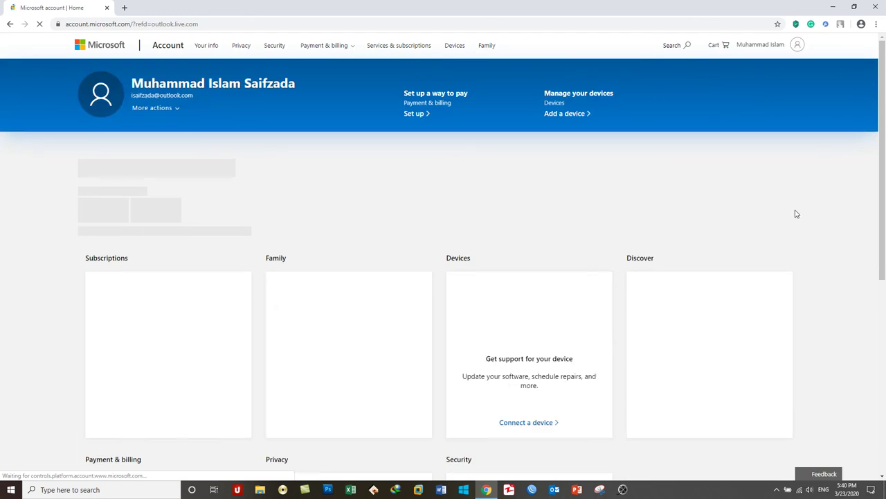
scroll(795, 214, down, 3)
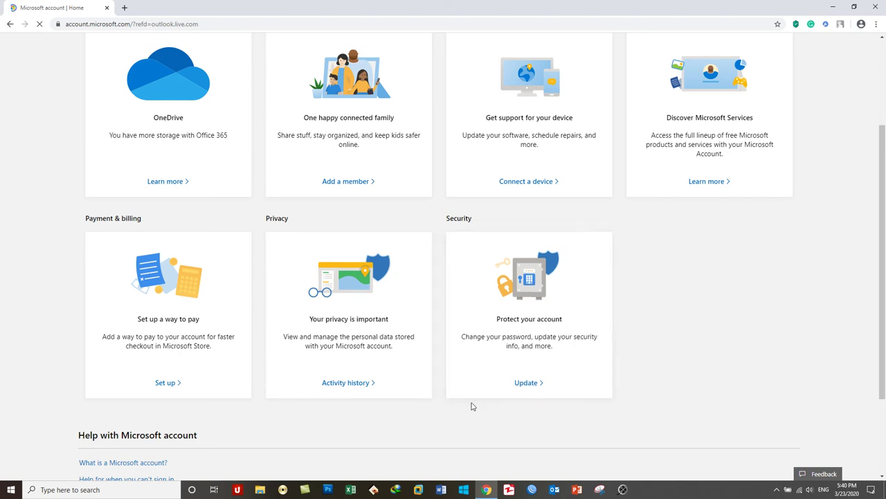
Open the Security page and its security contact info settings showing the current phone number
click(529, 380)
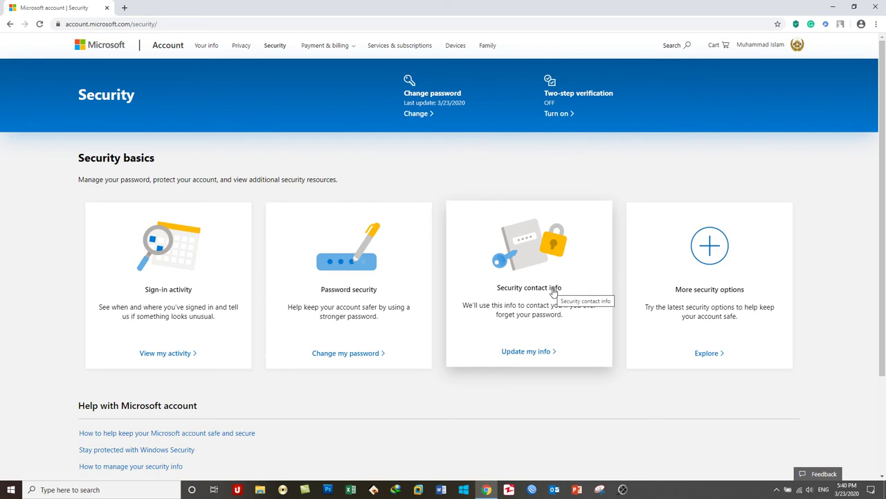
click(525, 352)
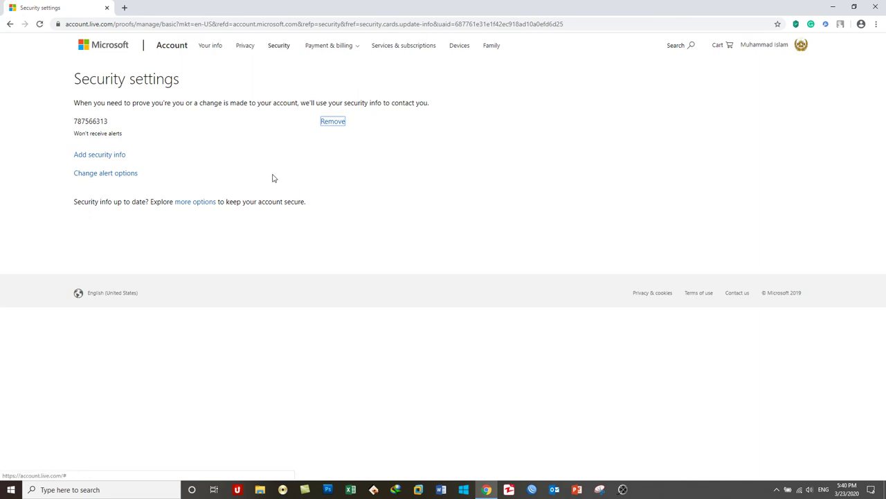
Look over the existing phone number, then start adding new security info
double_click(89, 121)
click(89, 122)
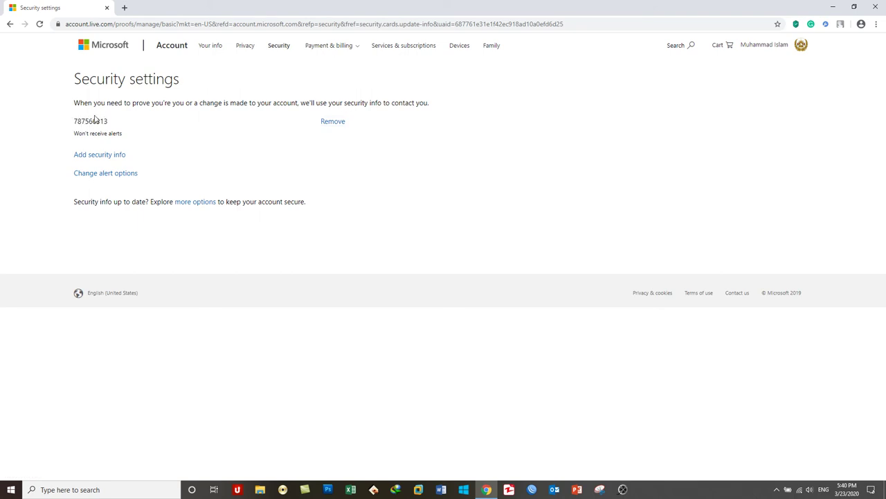
double_click(92, 119)
click(92, 119)
click(94, 156)
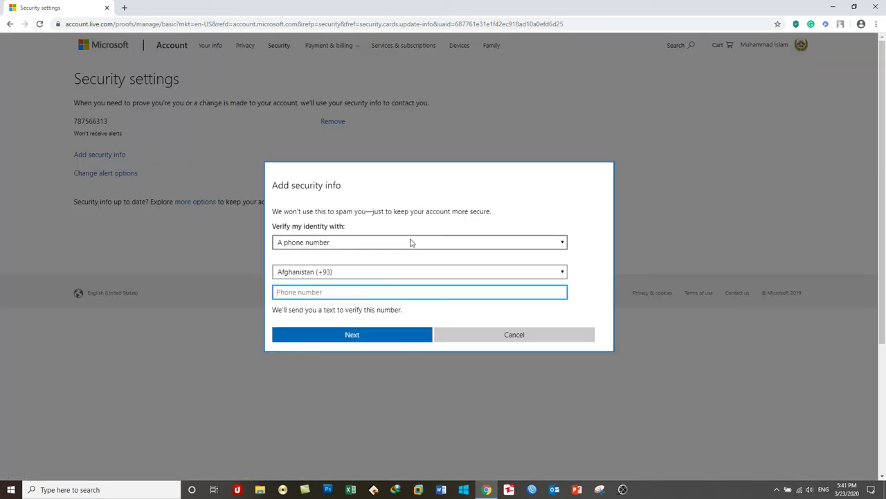
Submit a new phone number with Afghanistan (+93) as the country code, chosen from autofill suggestions
click(362, 244)
click(362, 245)
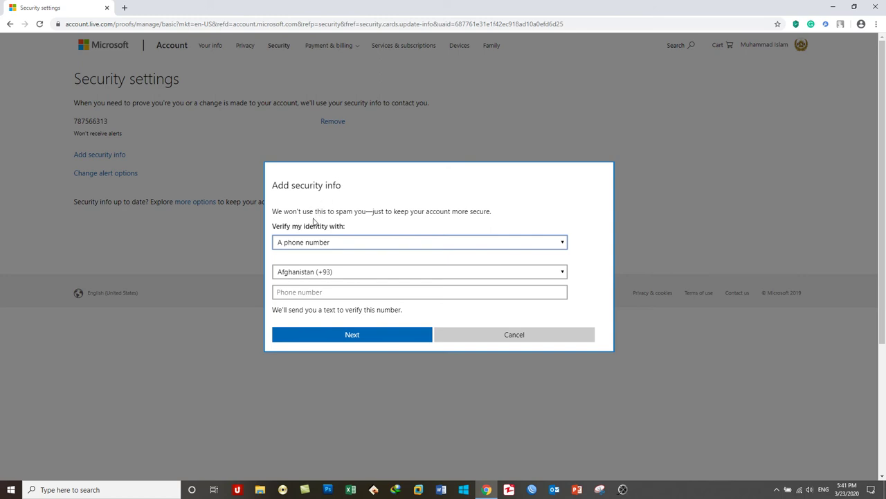
click(311, 246)
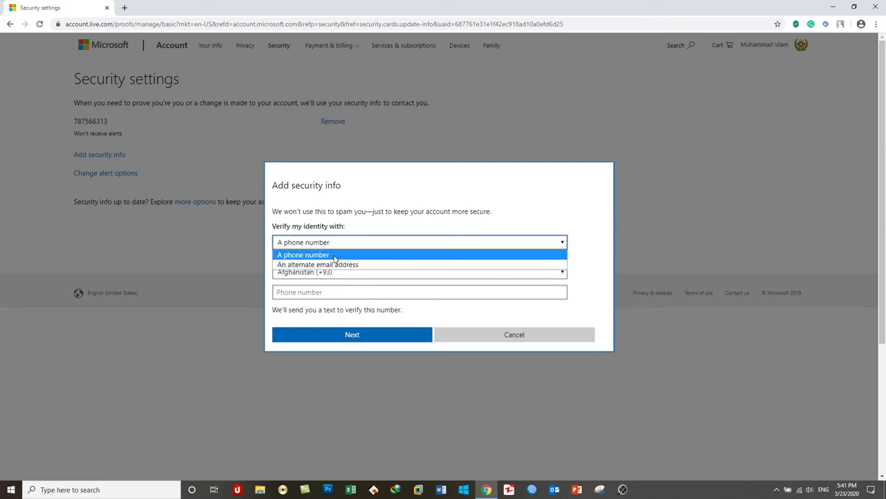
click(334, 256)
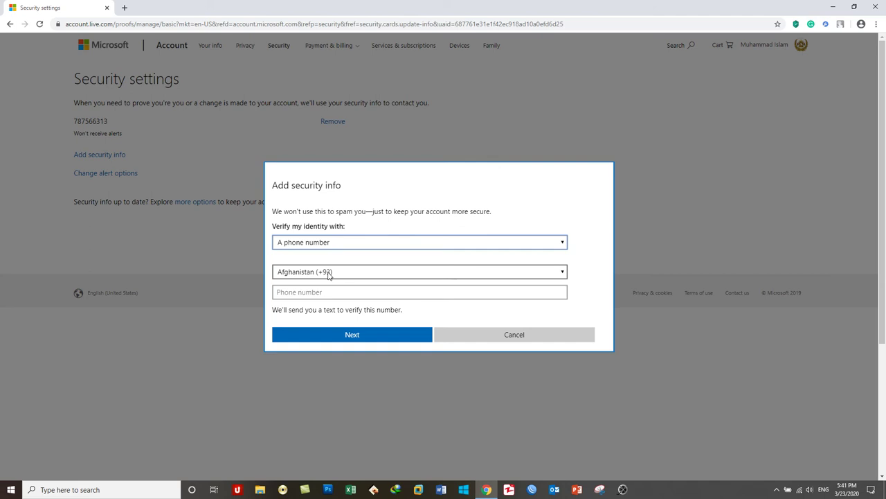
click(329, 275)
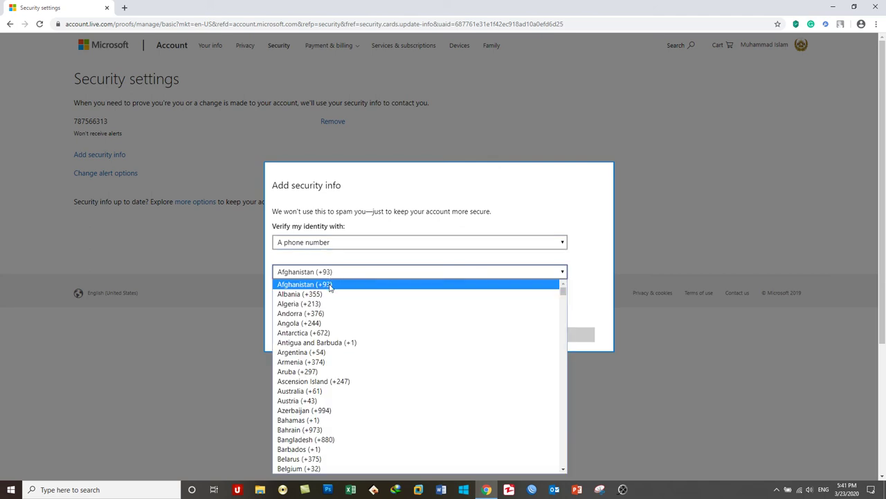
click(329, 286)
click(325, 291)
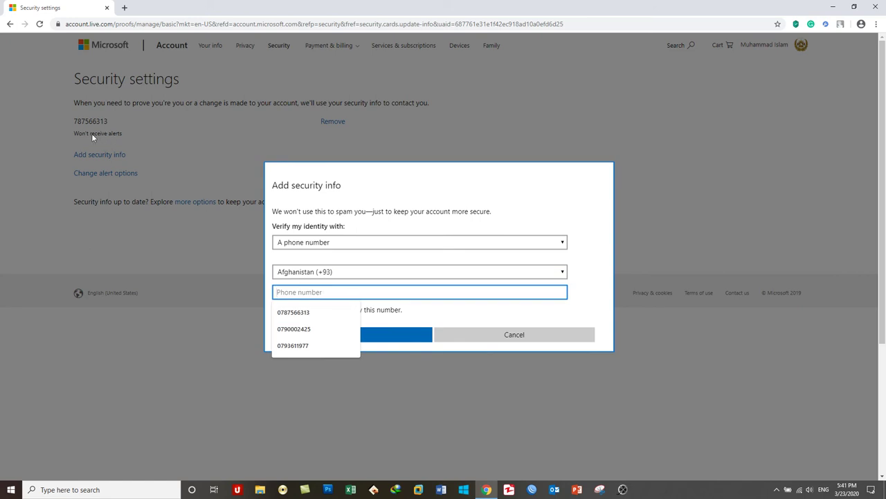
click(290, 331)
click(336, 336)
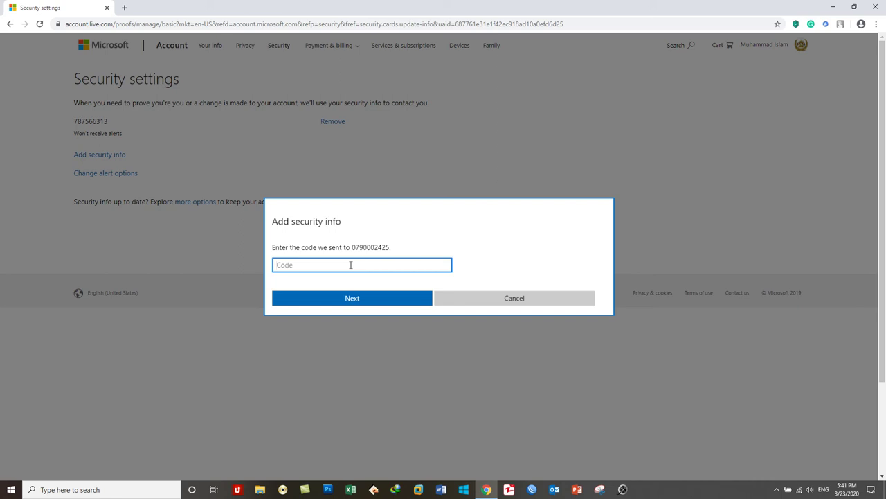
Enter the texted verification code, then review both listed phone numbers and their alert status
click(352, 299)
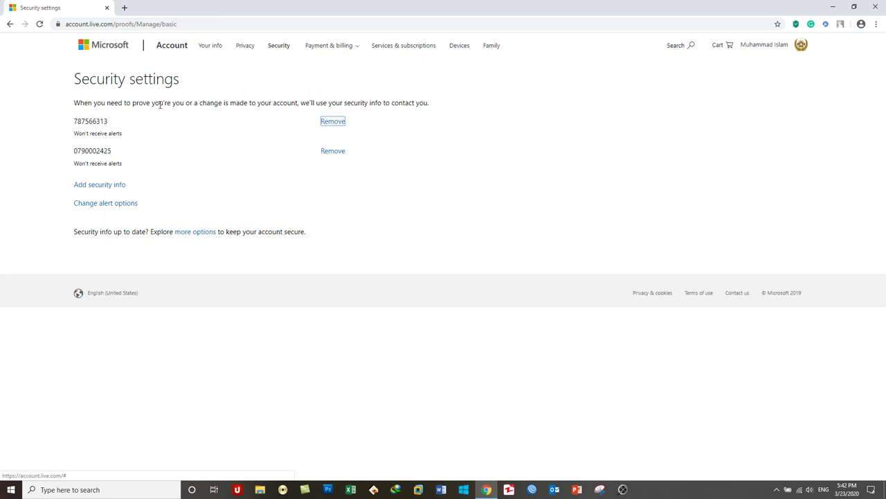
click(86, 120)
double_click(86, 120)
double_click(86, 149)
double_click(103, 121)
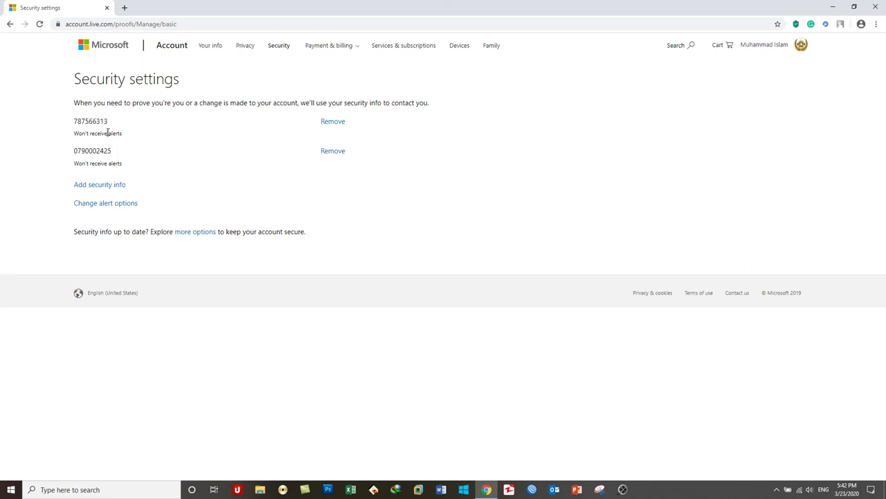
triple_click(107, 132)
click(104, 151)
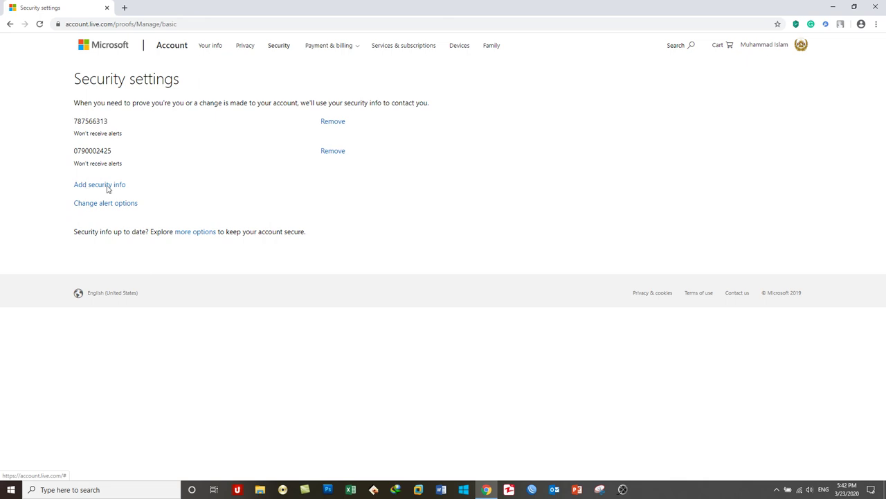
Add the alternate Gmail address as the verification method and request its code
click(107, 187)
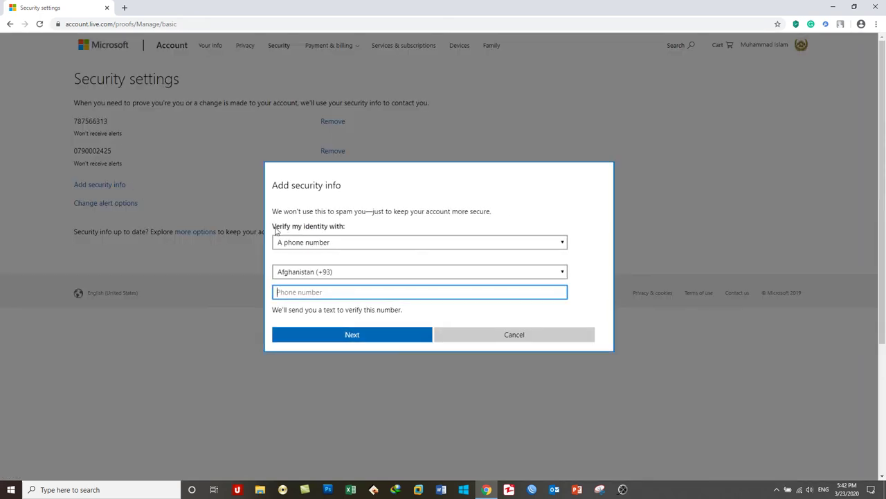
click(335, 243)
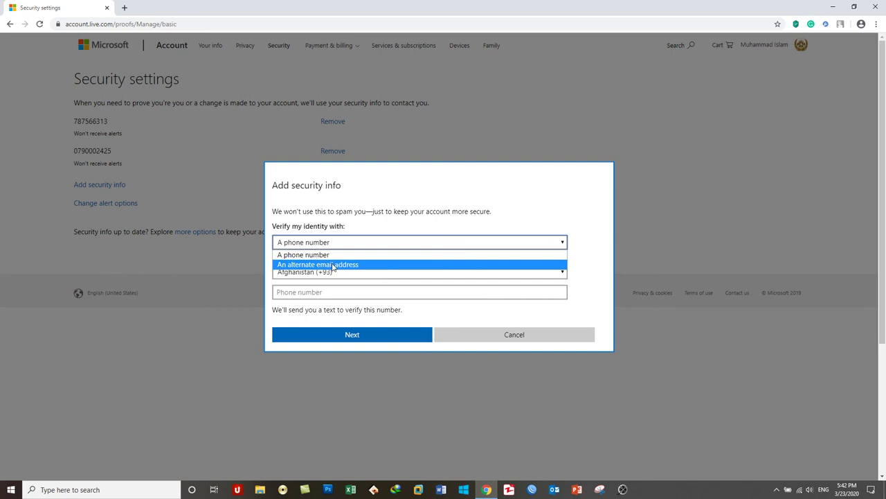
click(334, 266)
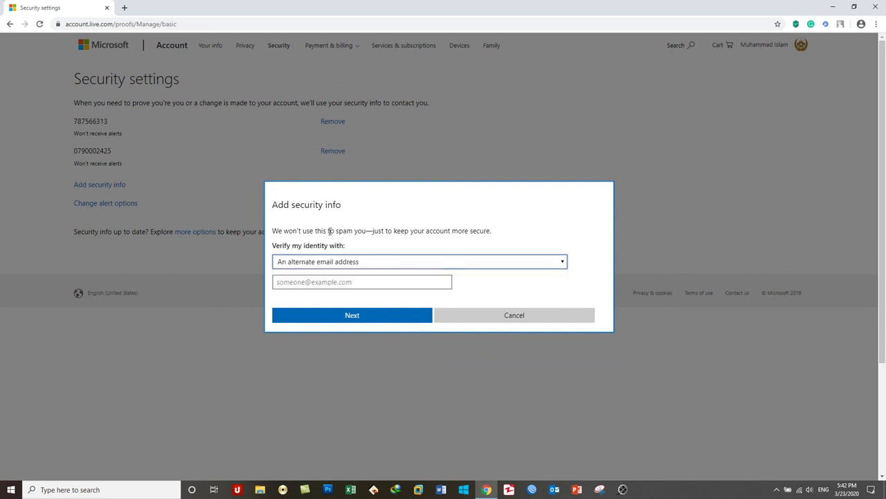
click(358, 282)
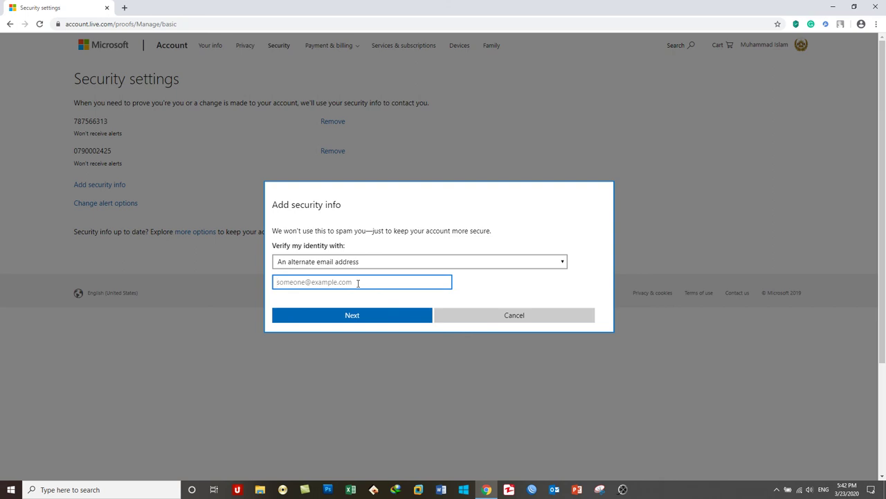
click(349, 313)
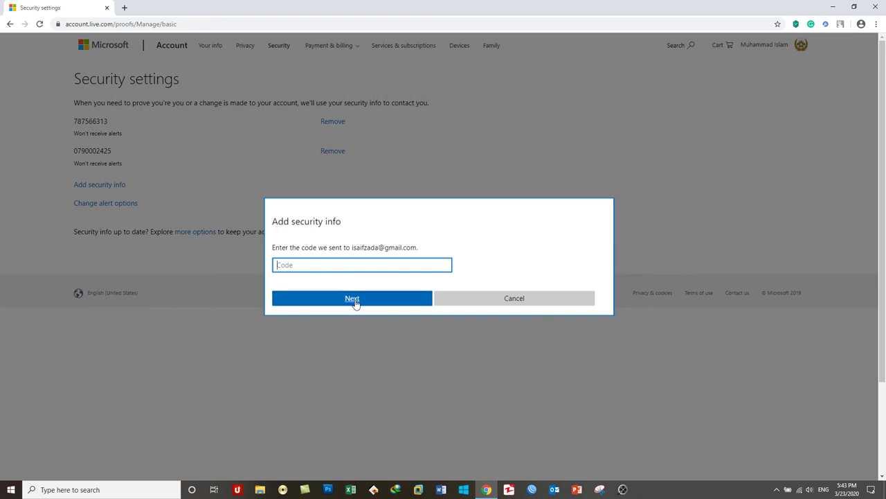
Sign in to Gmail in a new tab using the alternate account's password
click(124, 8)
text(gmail.com)
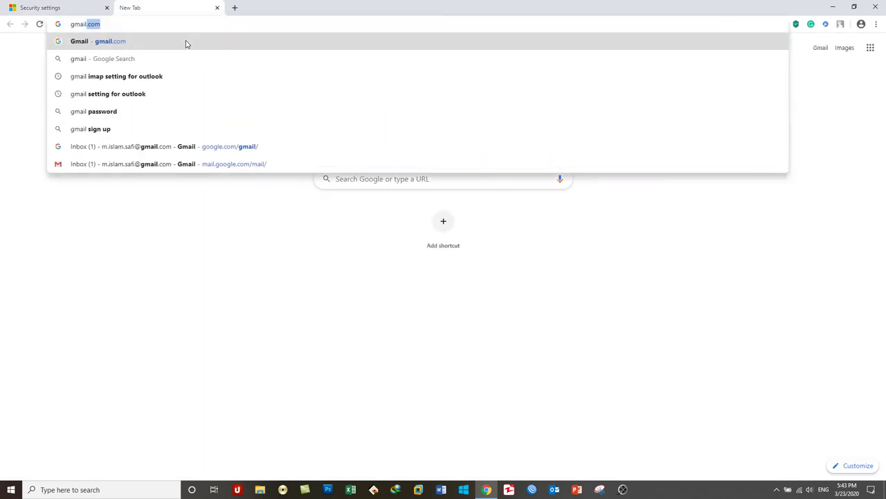
key(Return)
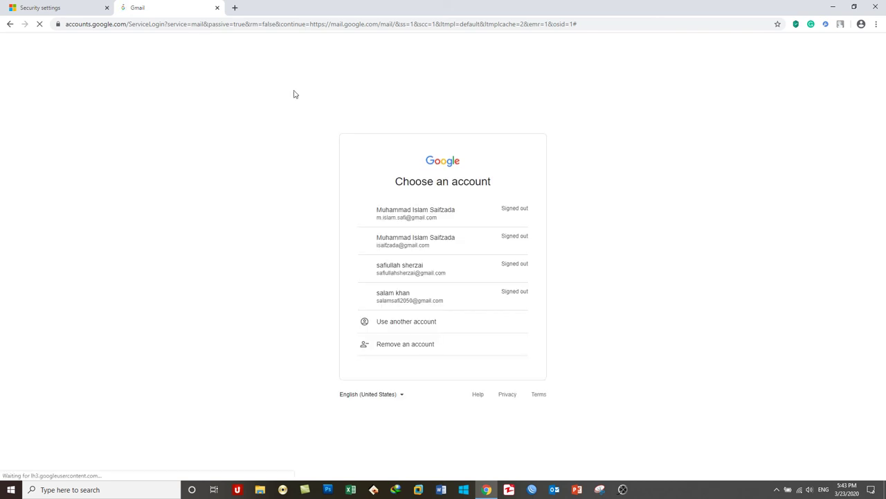
click(424, 248)
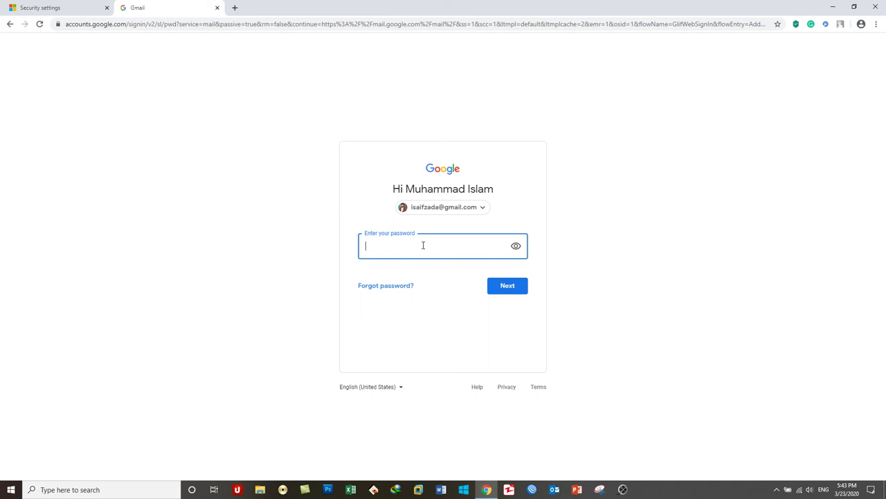
key(ctrl+v)
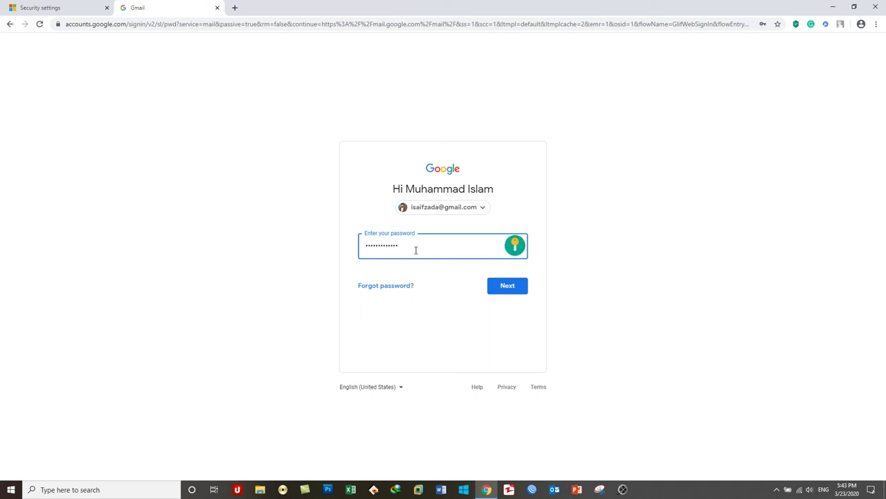
click(510, 290)
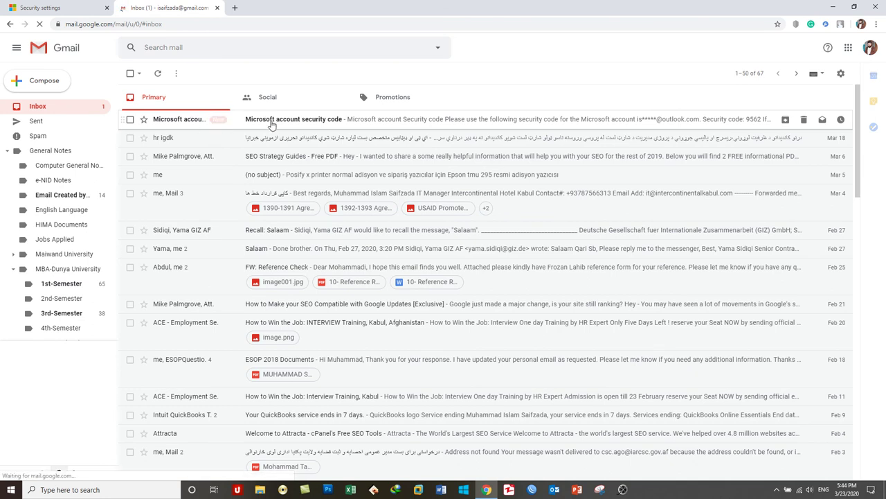
Copy the security code from the Microsoft account email and return to the Security settings tab
click(271, 122)
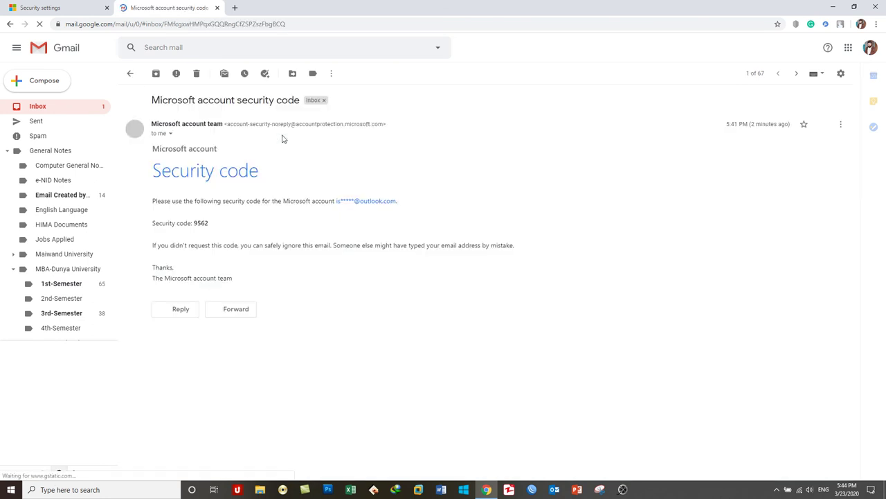
double_click(200, 223)
right_click(203, 223)
click(214, 231)
click(78, 7)
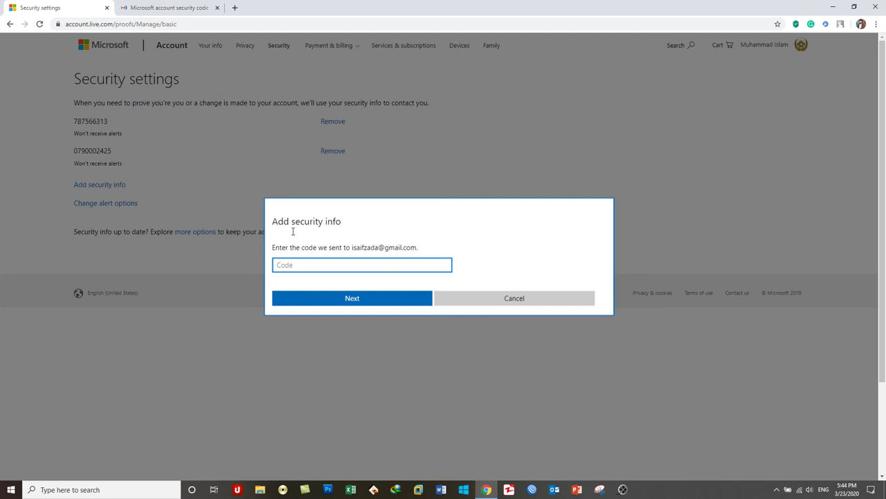
Paste the copied code to verify the Gmail address, then check it is listed as receiving alerts
right_click(302, 264)
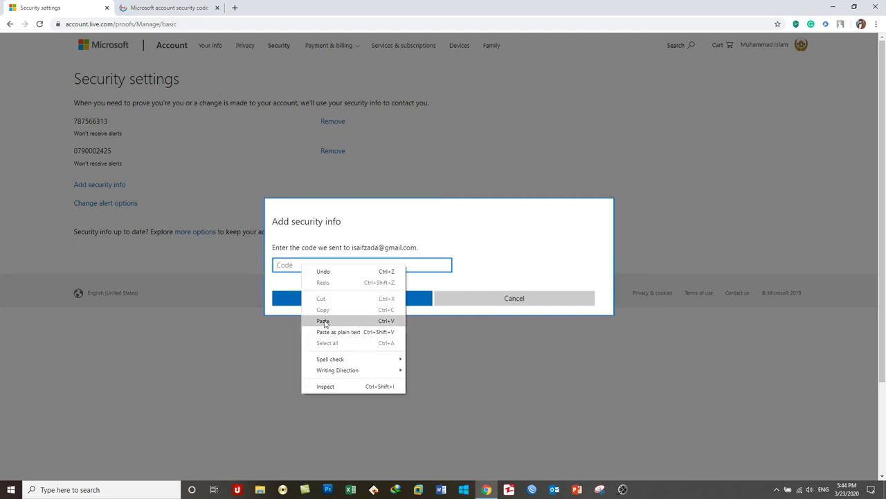
click(326, 323)
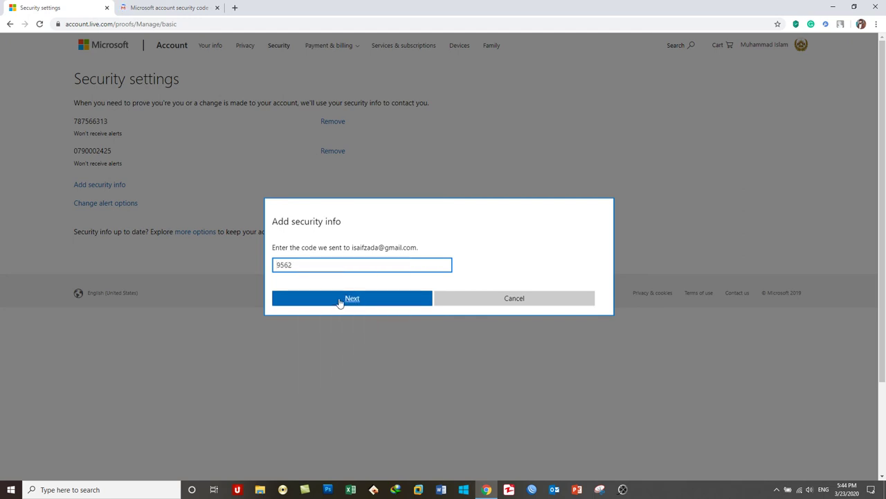
click(341, 303)
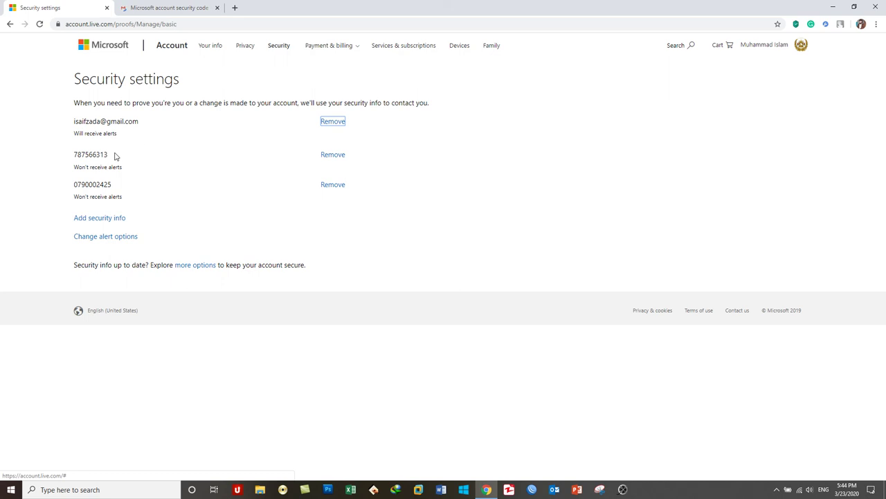
drag(74, 122, 142, 121)
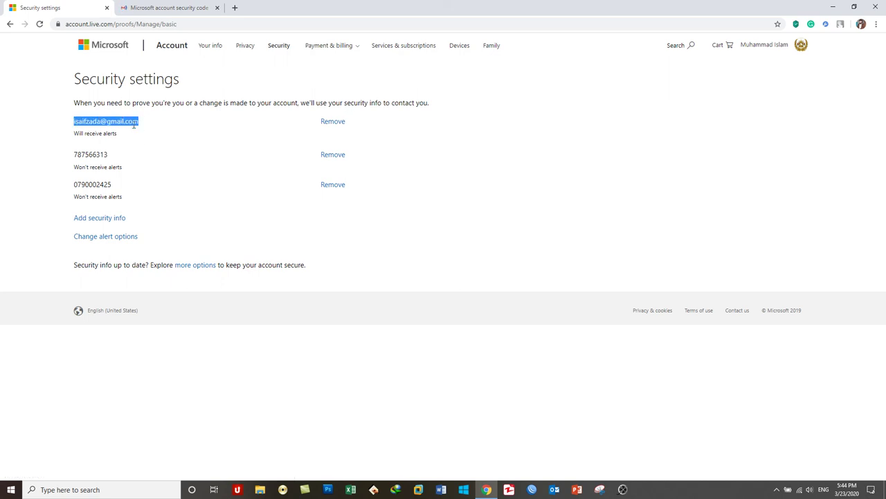
click(137, 121)
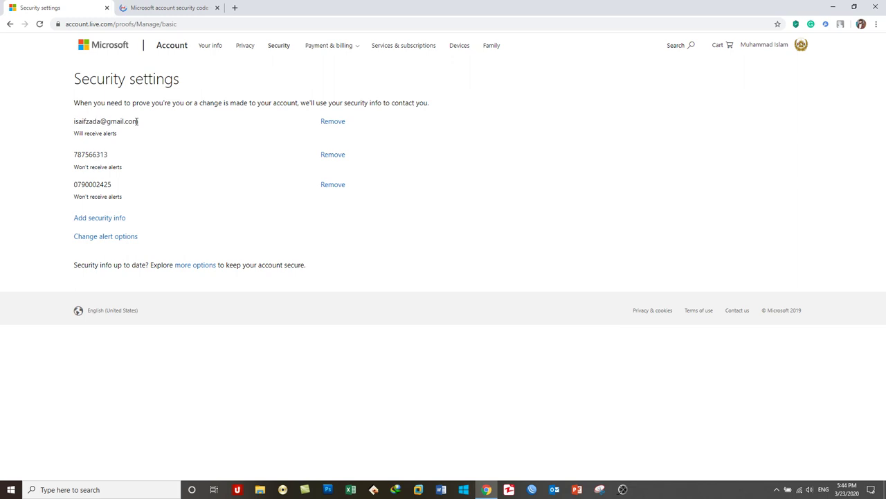